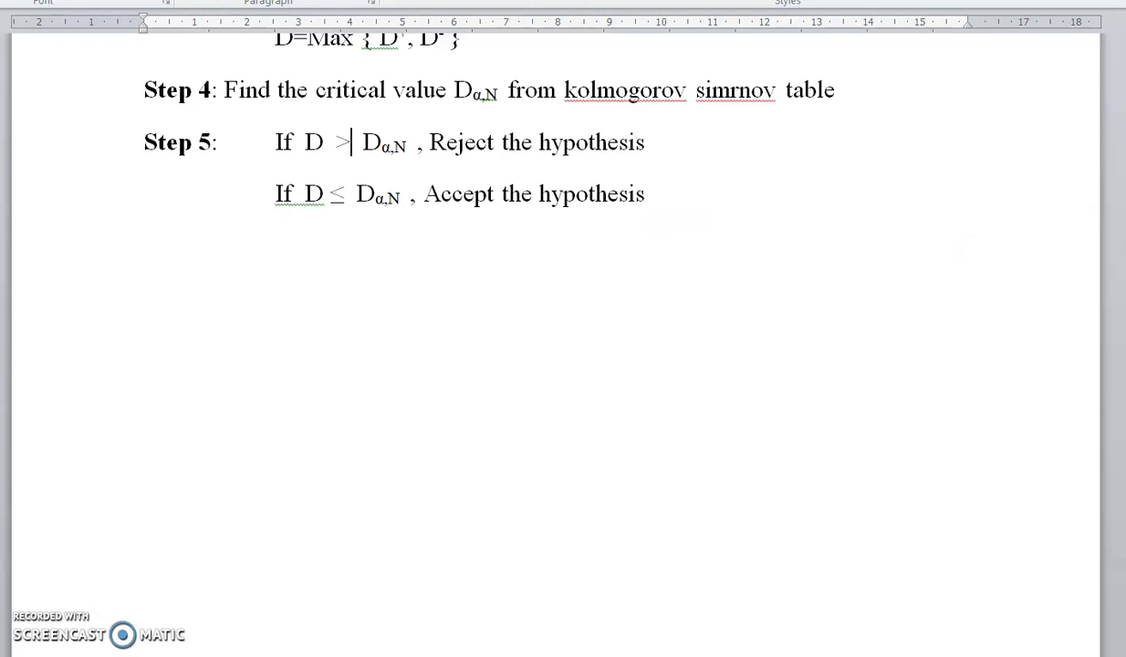
Scroll down past Step 5 to the Problem heading and its solution table
scroll(563, 328, "down", 15)
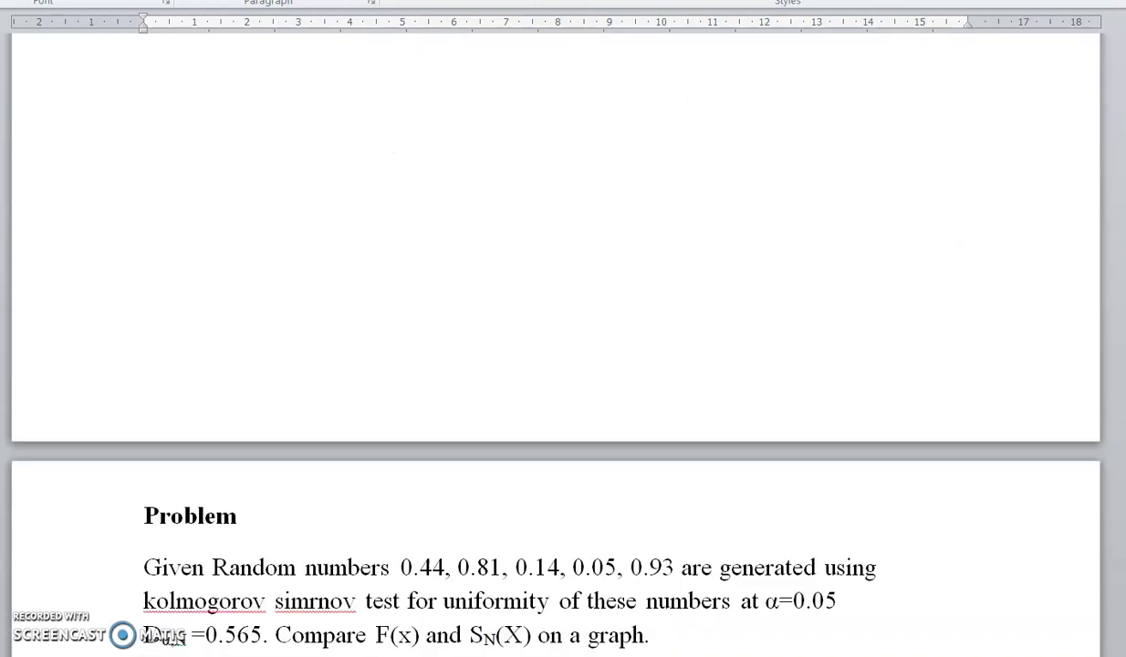
Highlight the list of five given random numbers, then clear the highlight
scroll(563, 328, "up", 1)
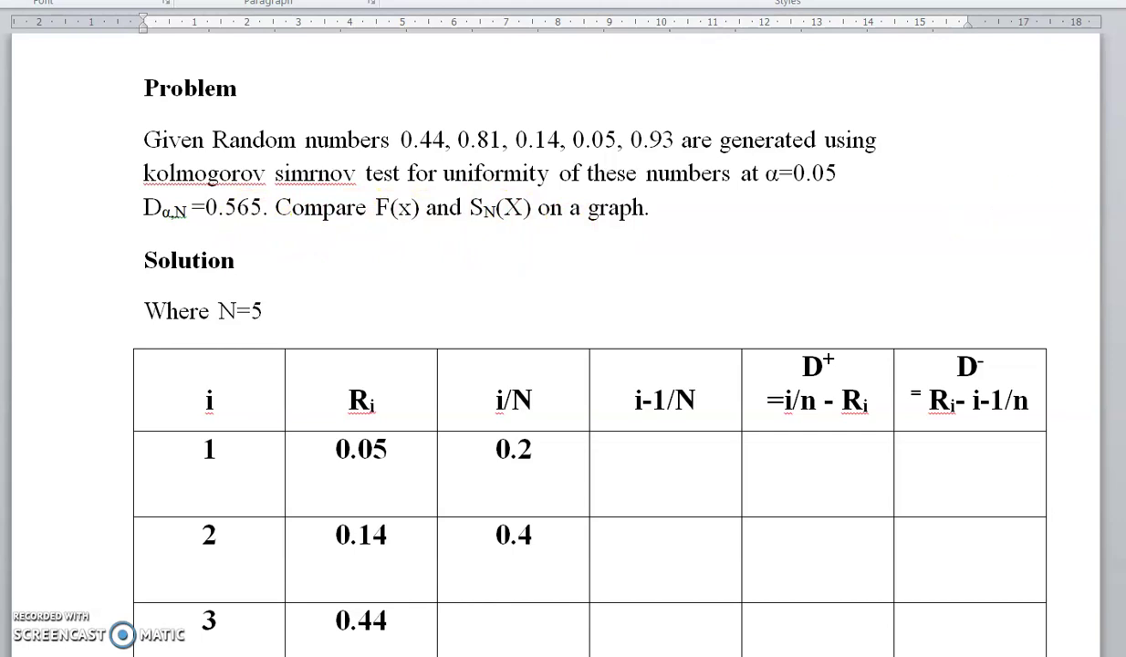
scroll(569, 333, "down", 2)
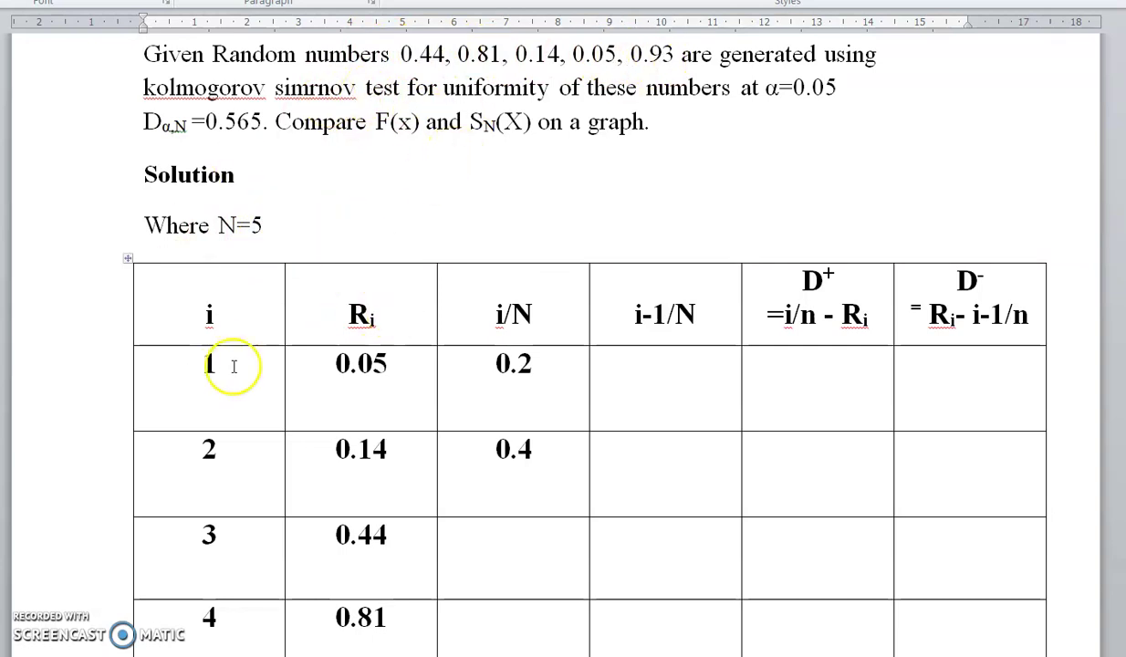
left_click_drag(405, 55, 669, 56)
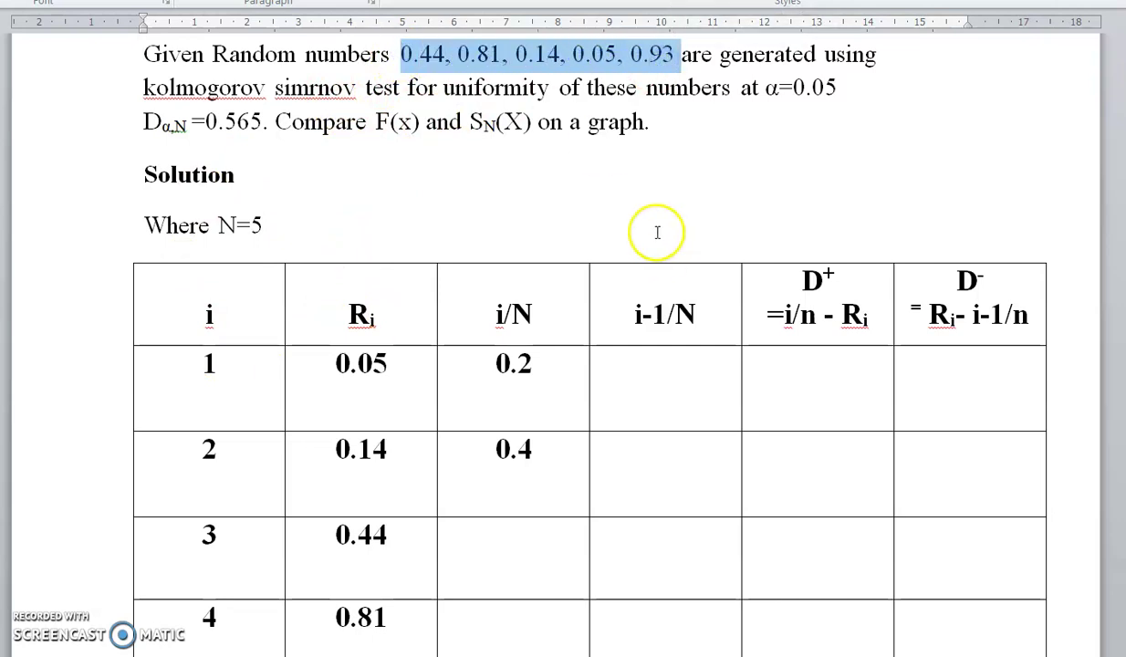
left_click(354, 366)
Highlight the sorted values in the Ri column, then bring the full five-row table into view
left_click_drag(357, 366, 406, 631)
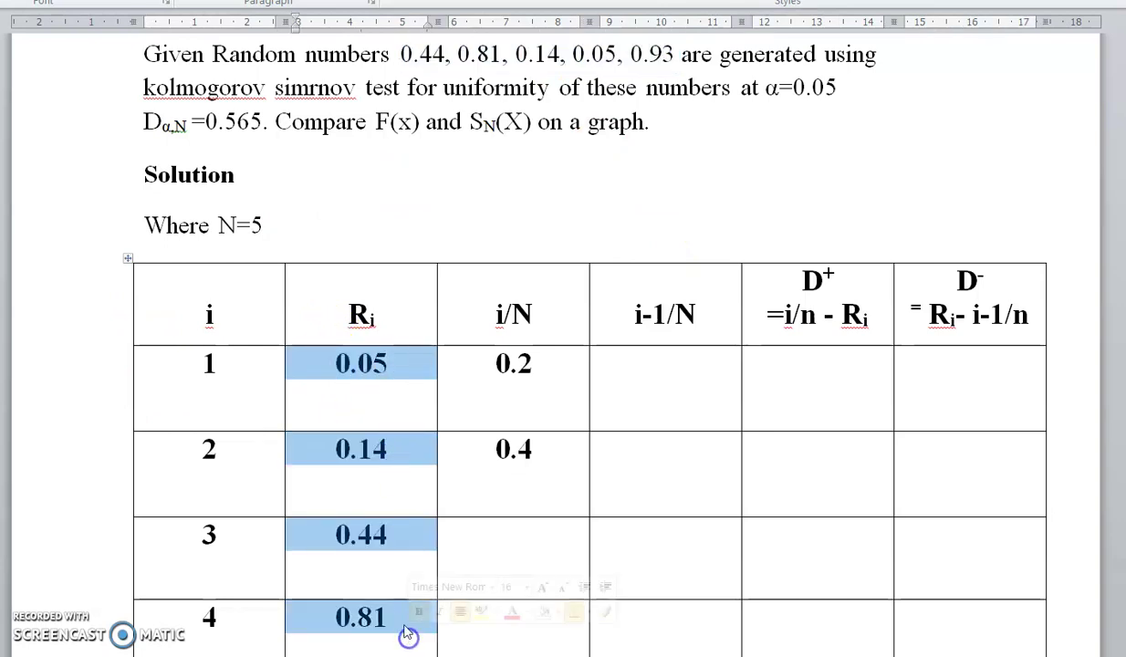
left_click(362, 382)
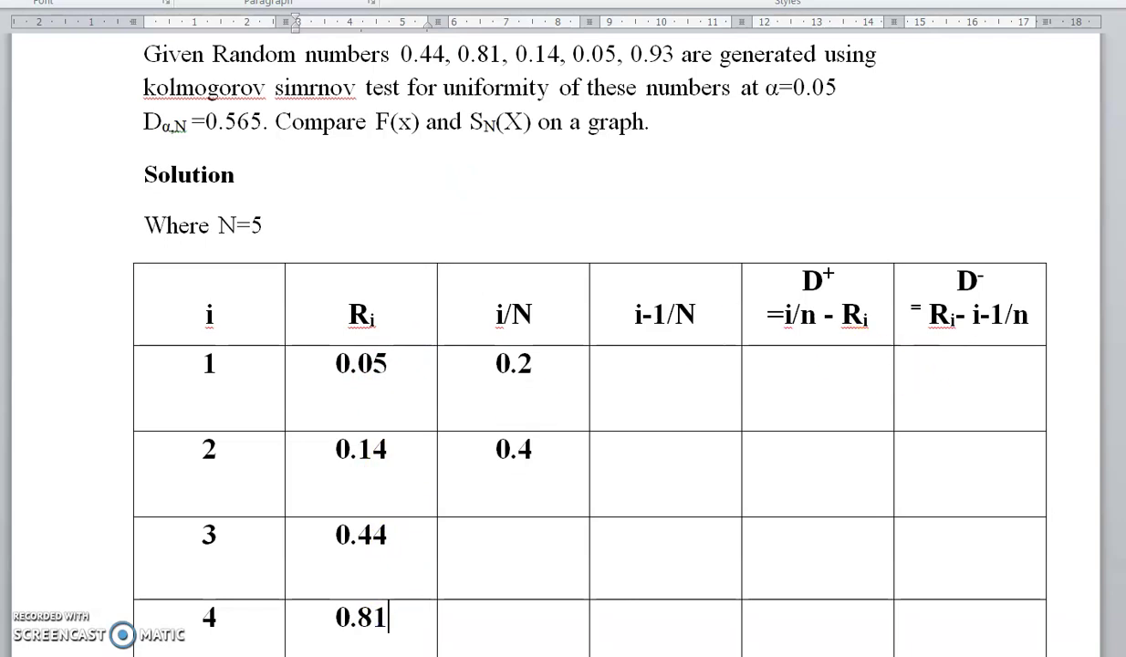
scroll(722, 269, "down", 4)
scroll(722, 269, "down", 1)
scroll(722, 269, "up", 1)
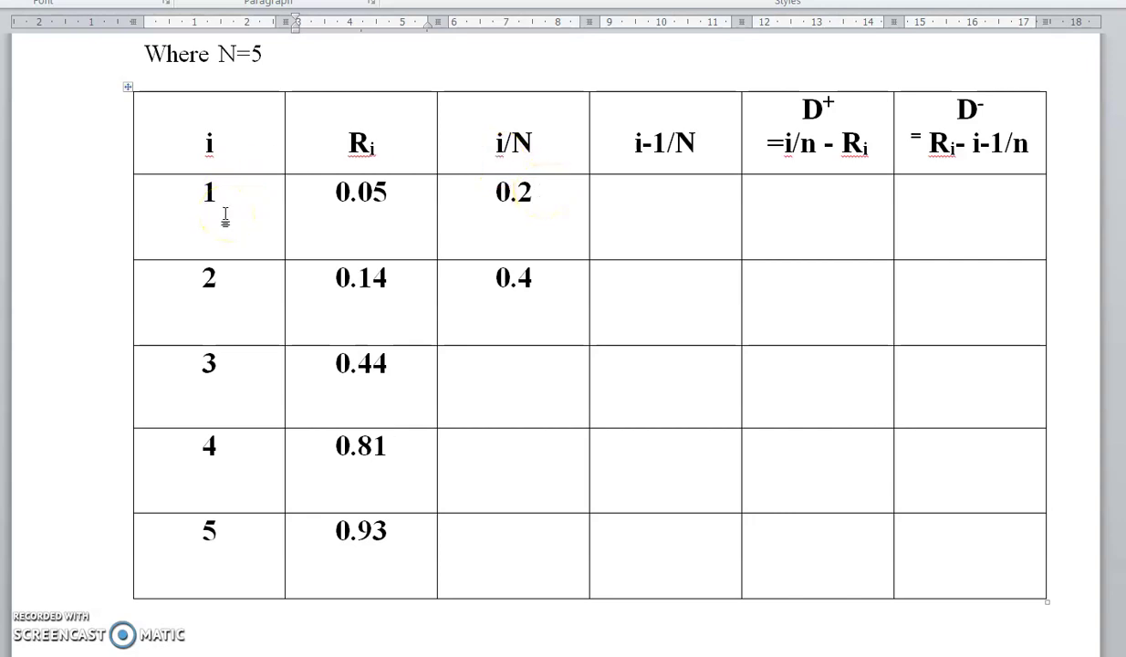
Fill the i/N cells of rows 3–5 with 0.6, 0.8 and 1.0, then go to row 1's i-1/N cell
left_click(519, 216)
left_click(552, 291)
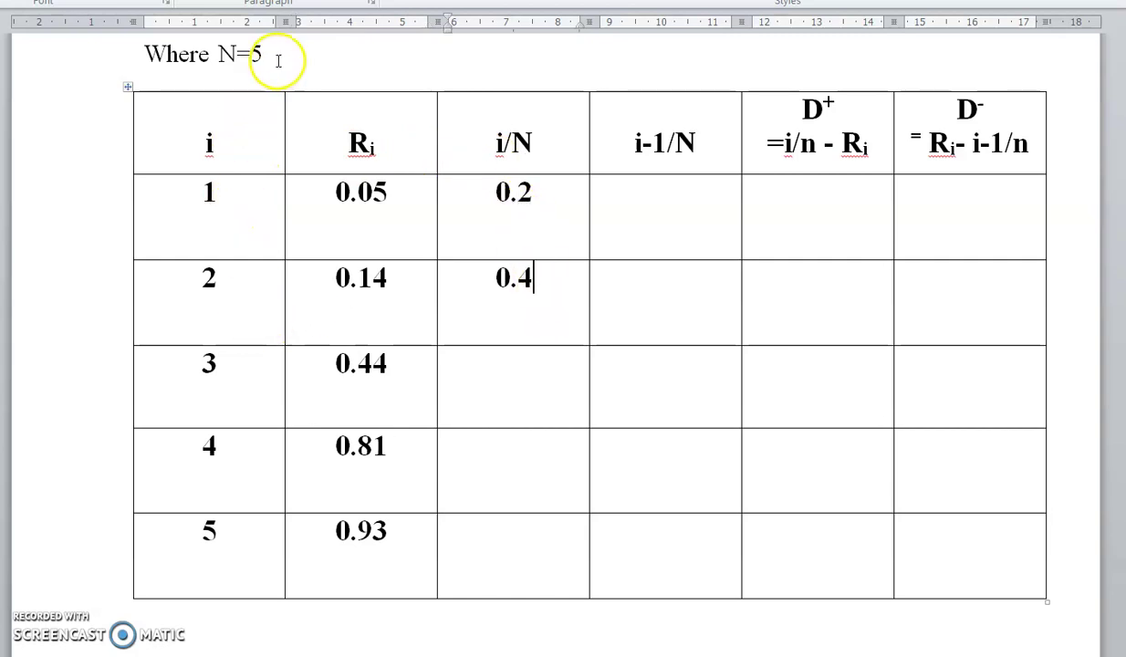
left_click(525, 384)
type("0")
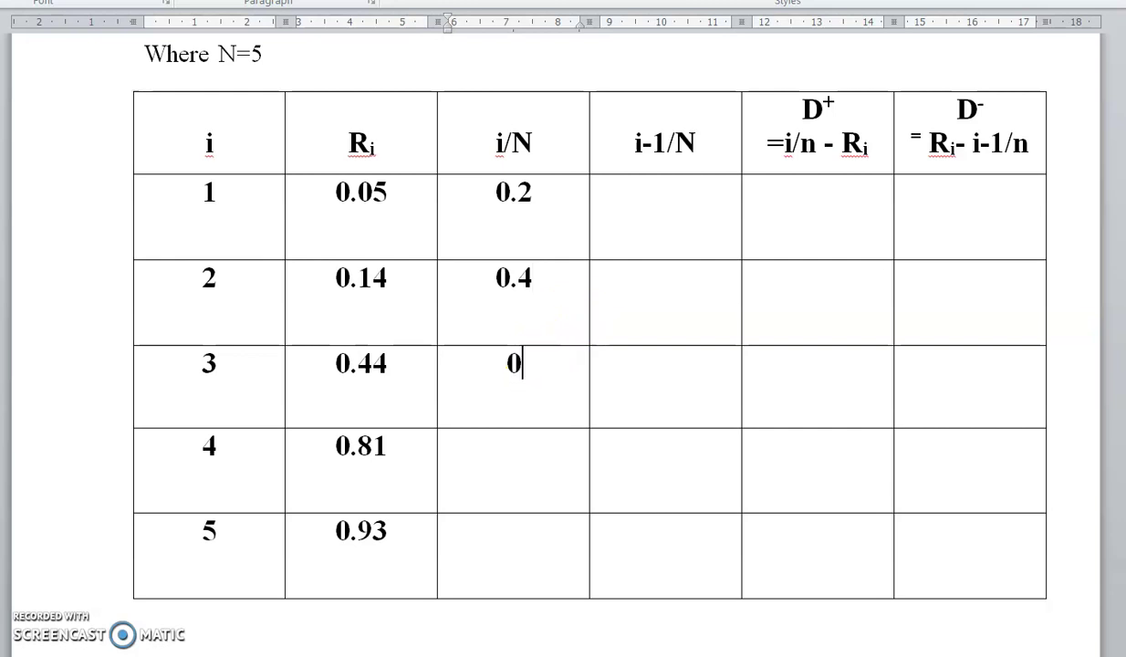
type(".6")
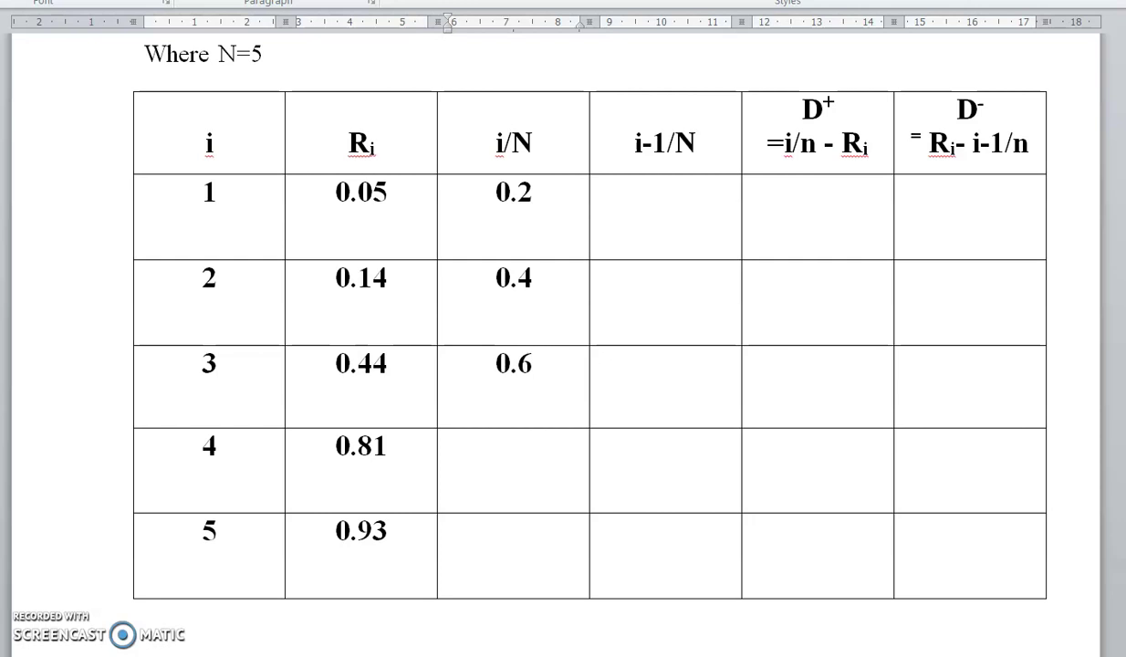
left_click(556, 452)
type("0.8")
left_click(471, 556)
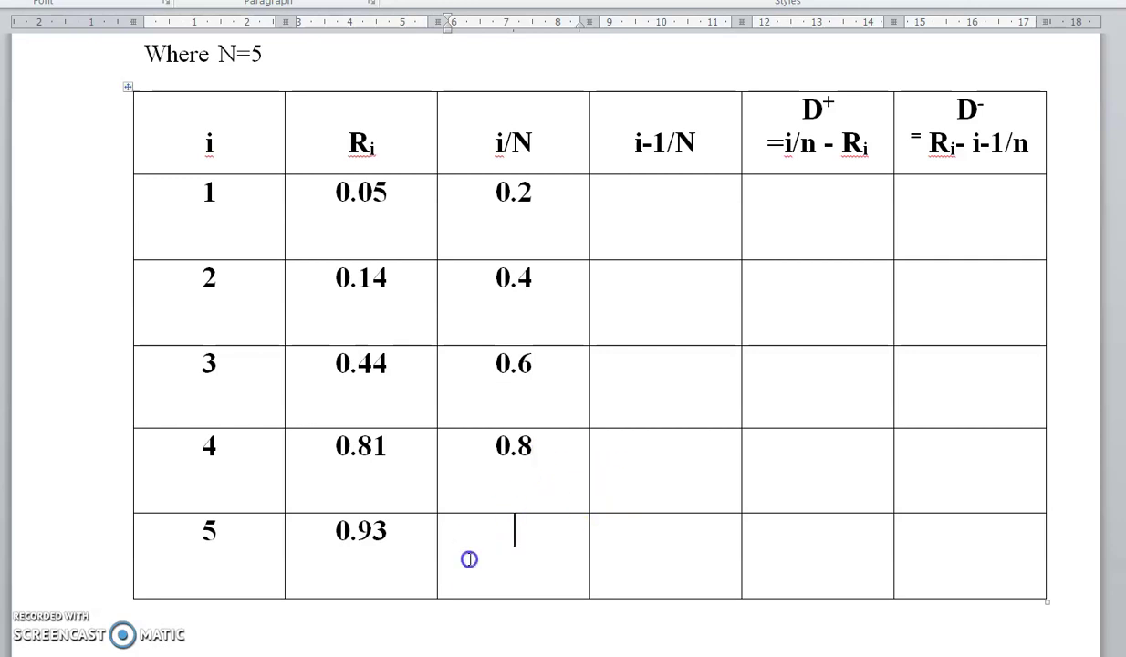
type("1.00")
key("BackSpace")
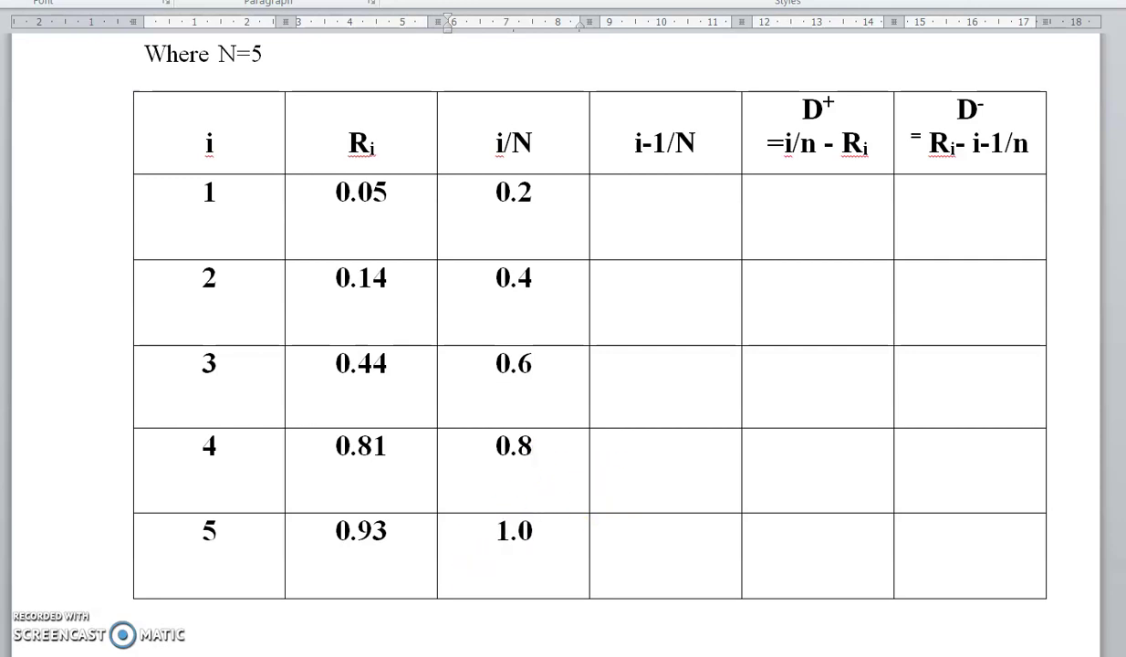
left_click(685, 199)
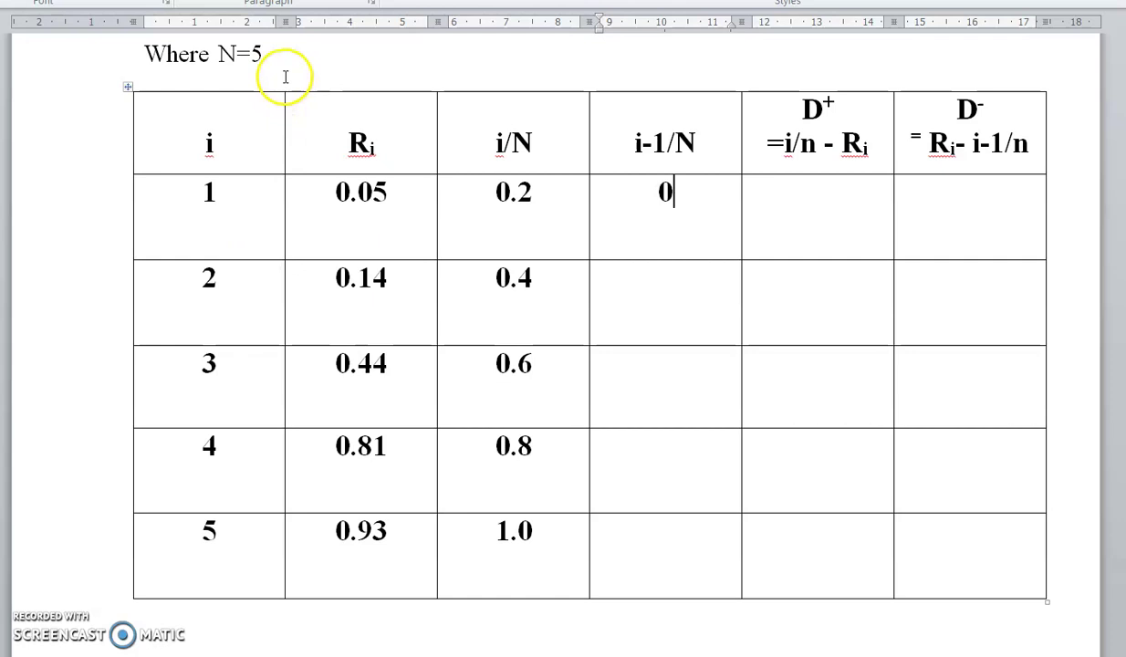
Enter 0.2, 0.4, 0.6 and 0.8 in the i-1/N cells of rows 2–5
left_click(649, 312)
type("0.2")
left_click(658, 373)
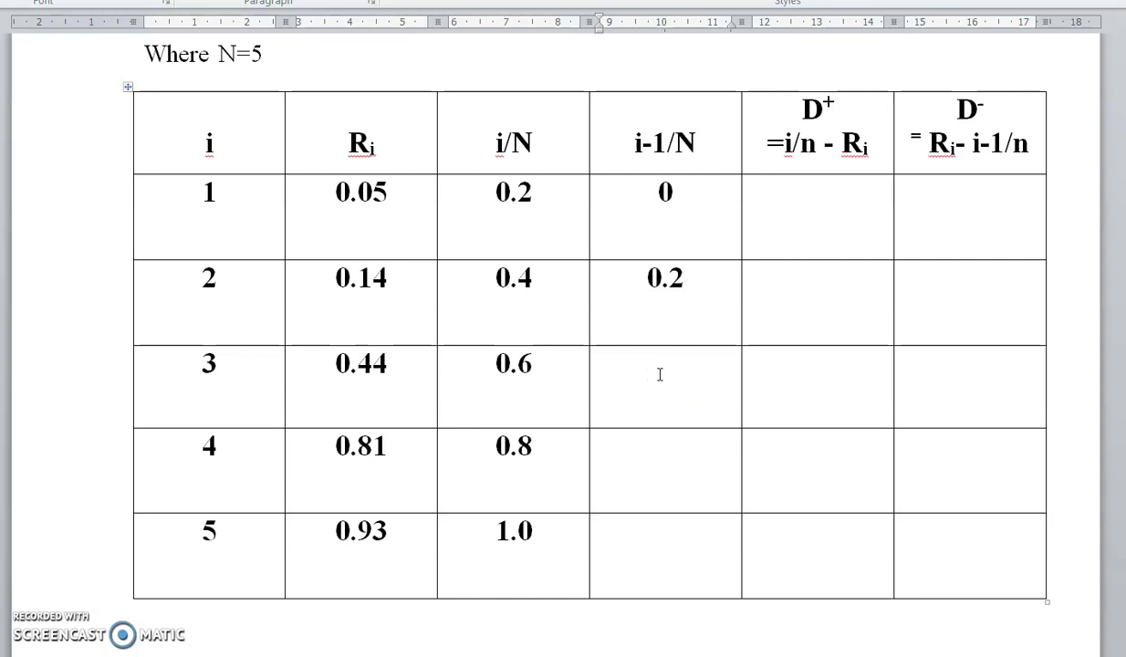
type("0.4")
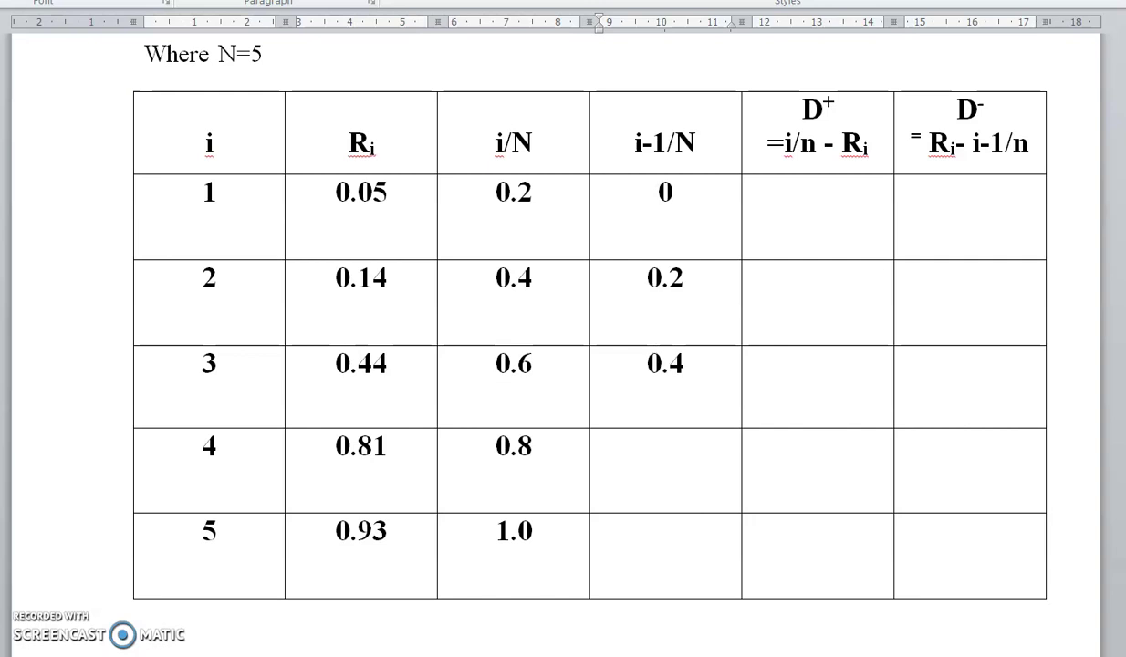
left_click(669, 460)
type("0.6")
left_click(679, 527)
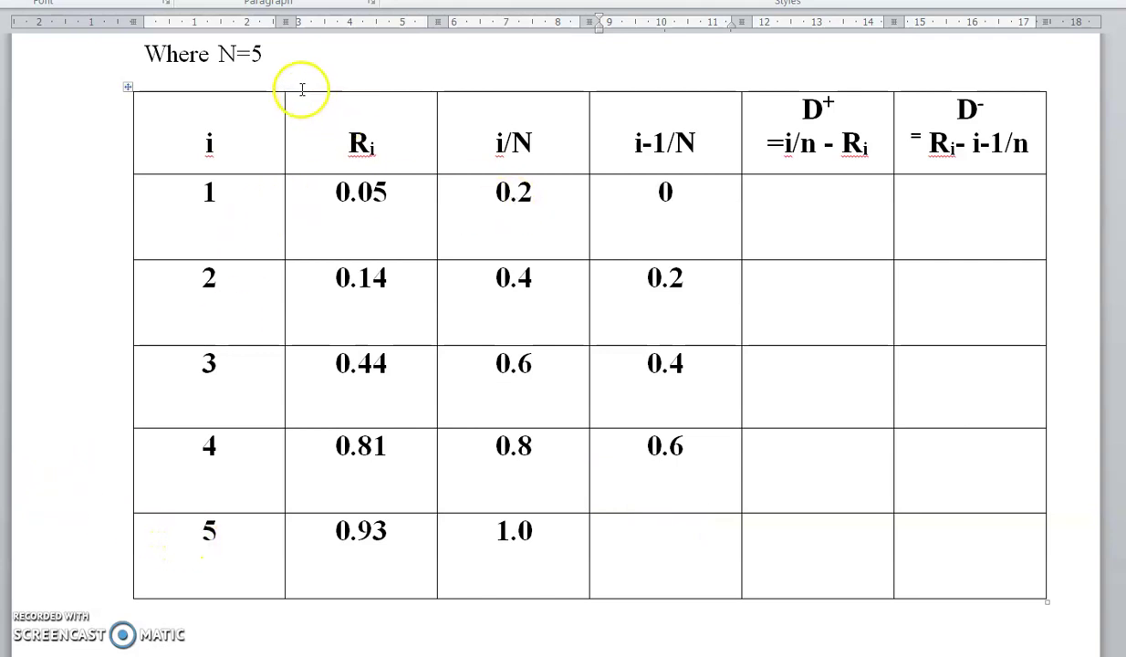
left_click(272, 56)
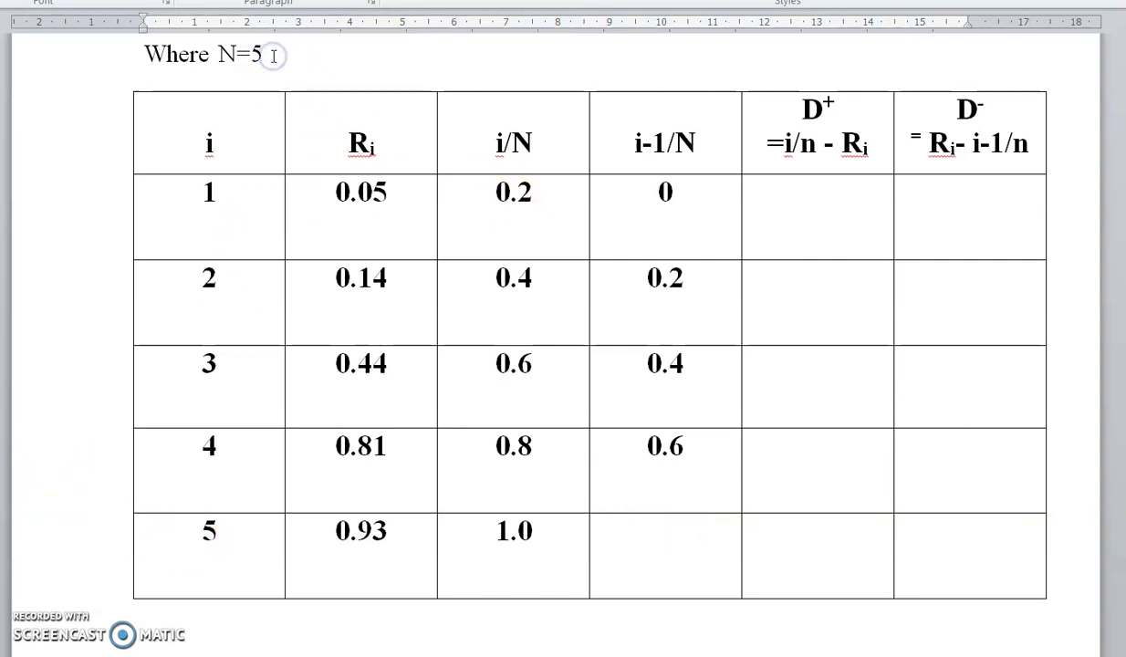
left_click(675, 549)
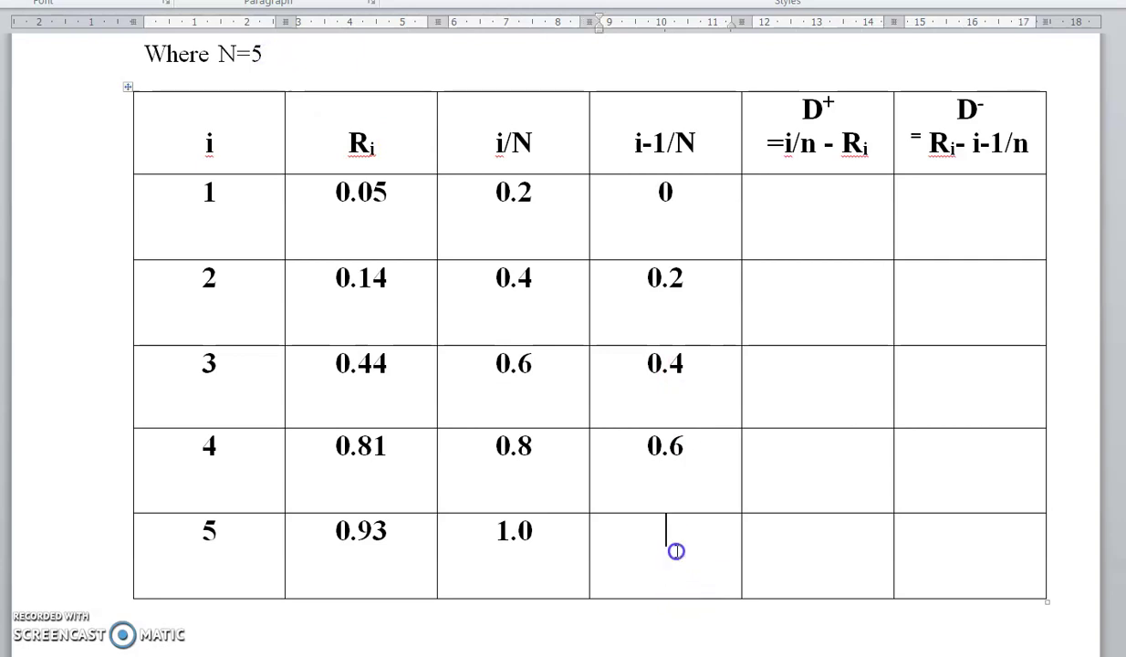
type("0.8")
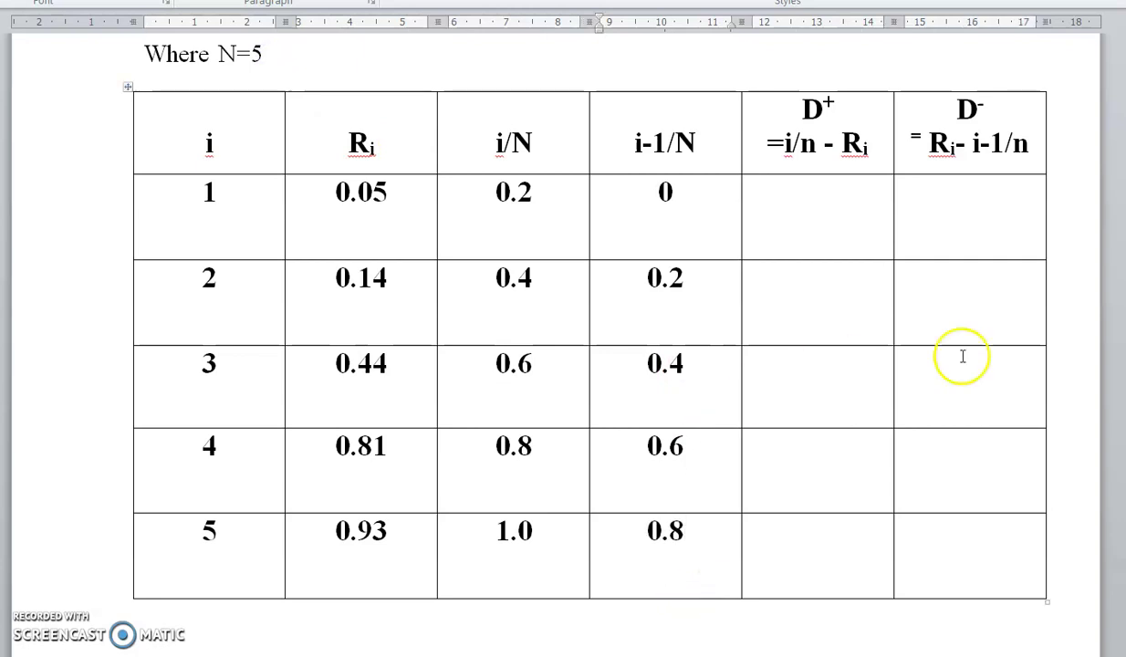
left_click(799, 193)
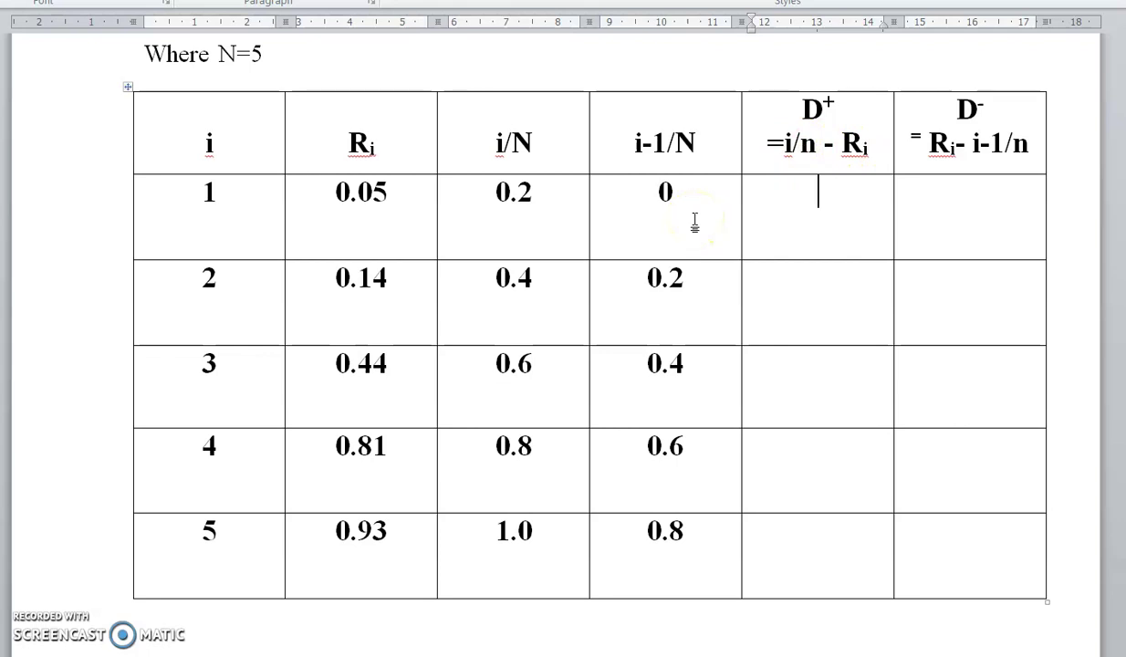
Compare i/N with Ri and enter D+ values 0.15 and 0.26 for rows 1 and 2
left_click(522, 218)
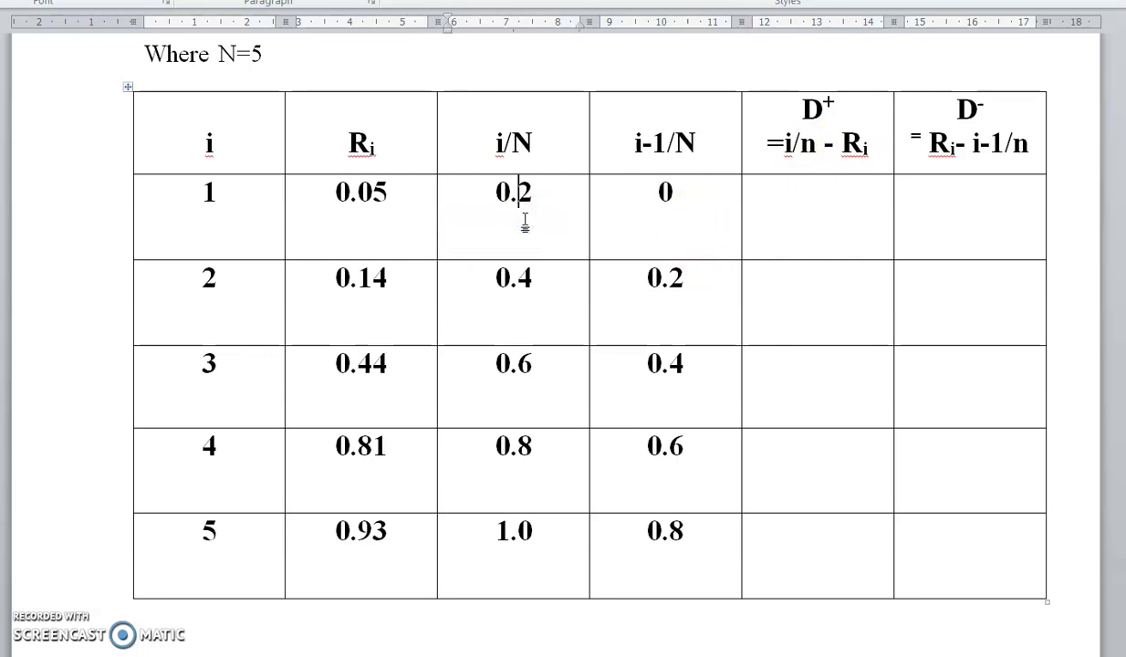
left_click(390, 223)
left_click(835, 216)
type("0.15")
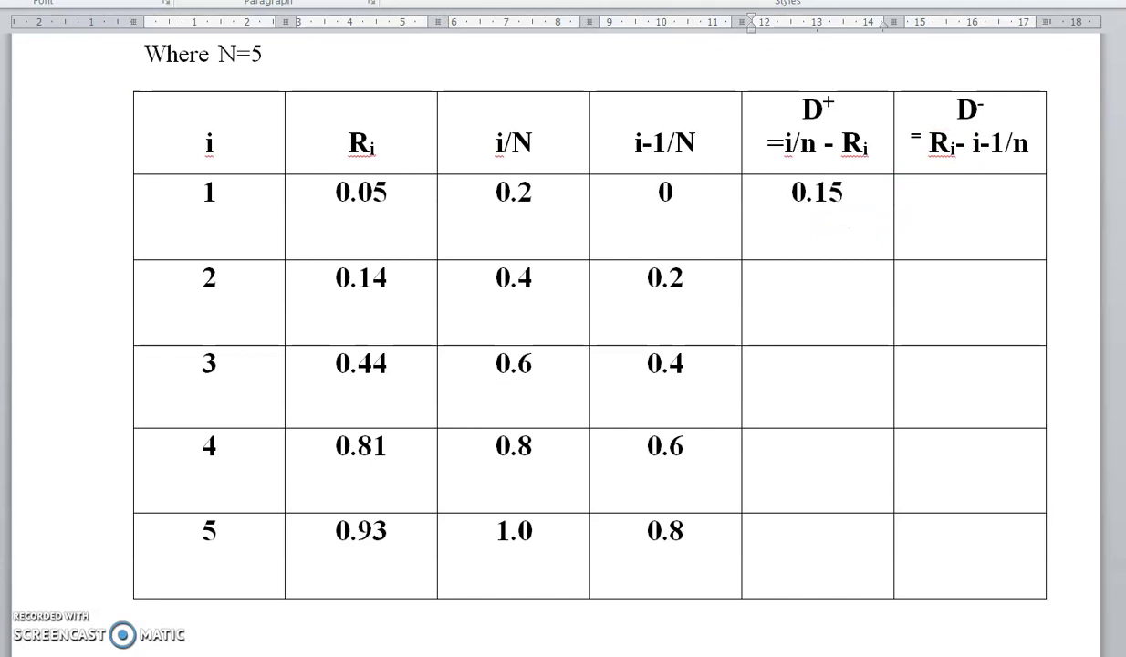
left_click(816, 297)
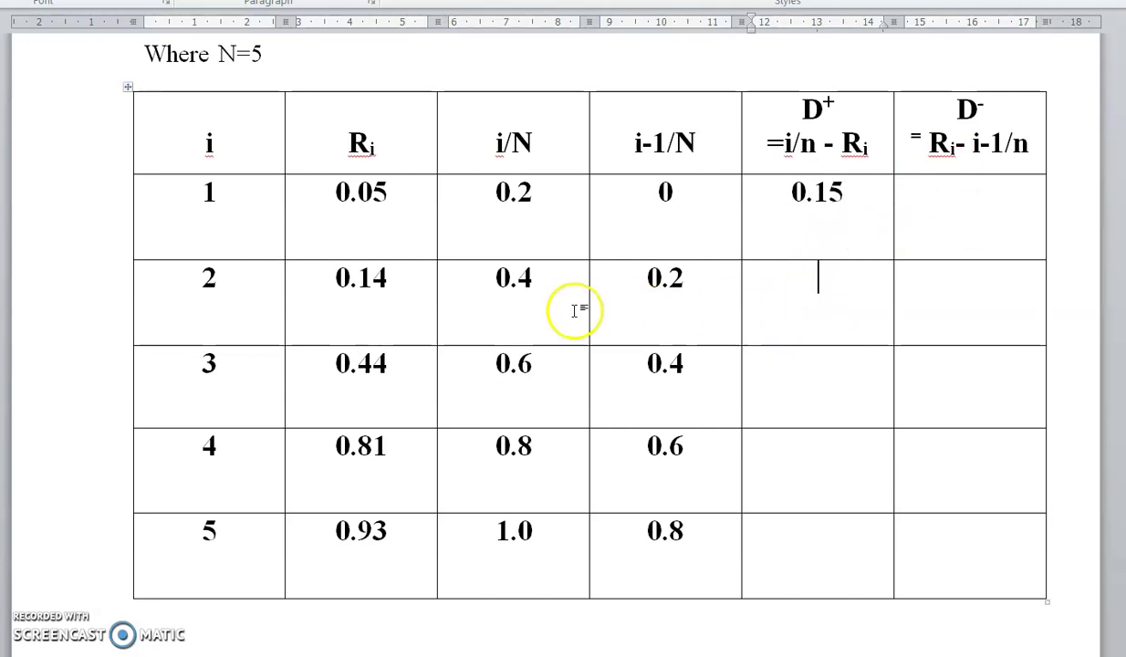
left_click(545, 299)
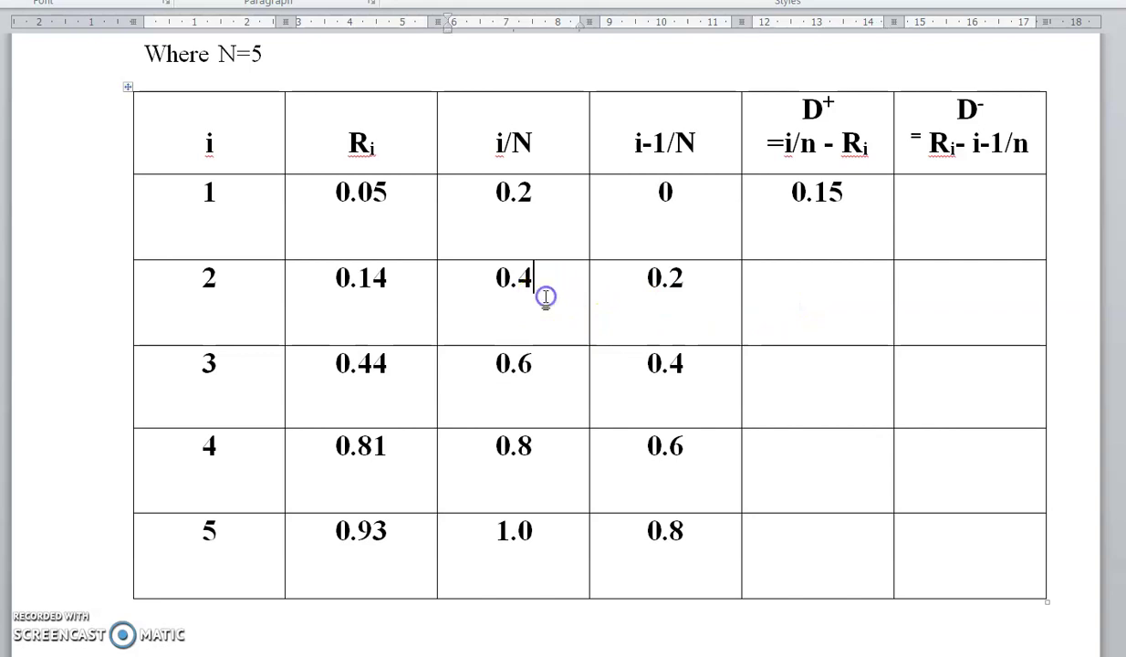
left_click(392, 283)
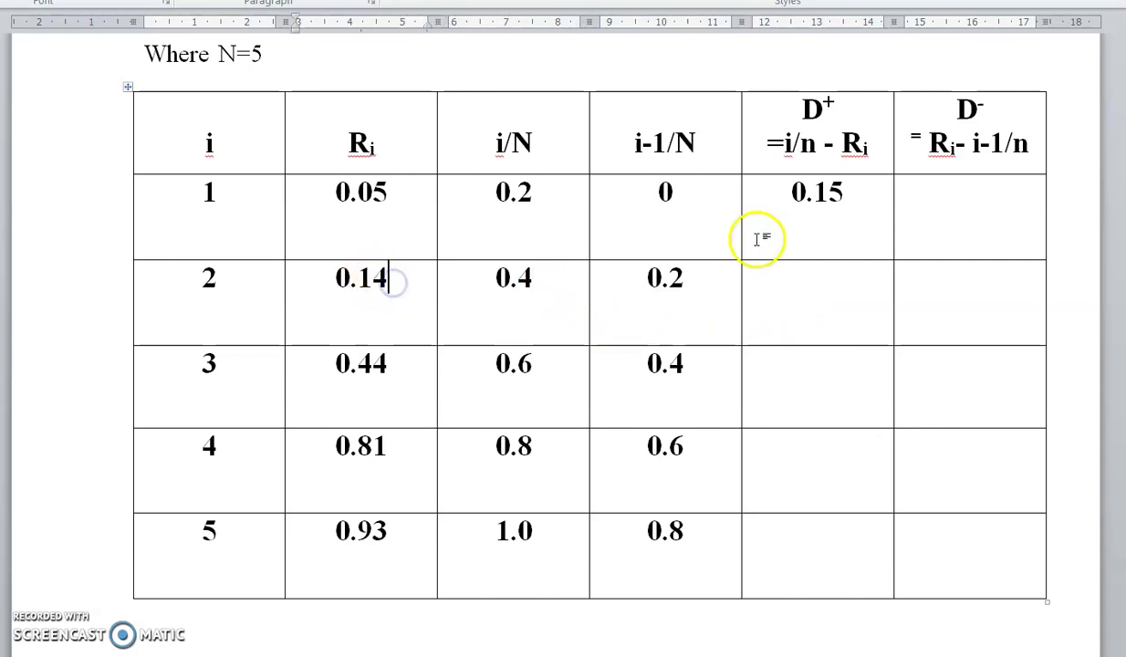
left_click(795, 321)
type("0.26")
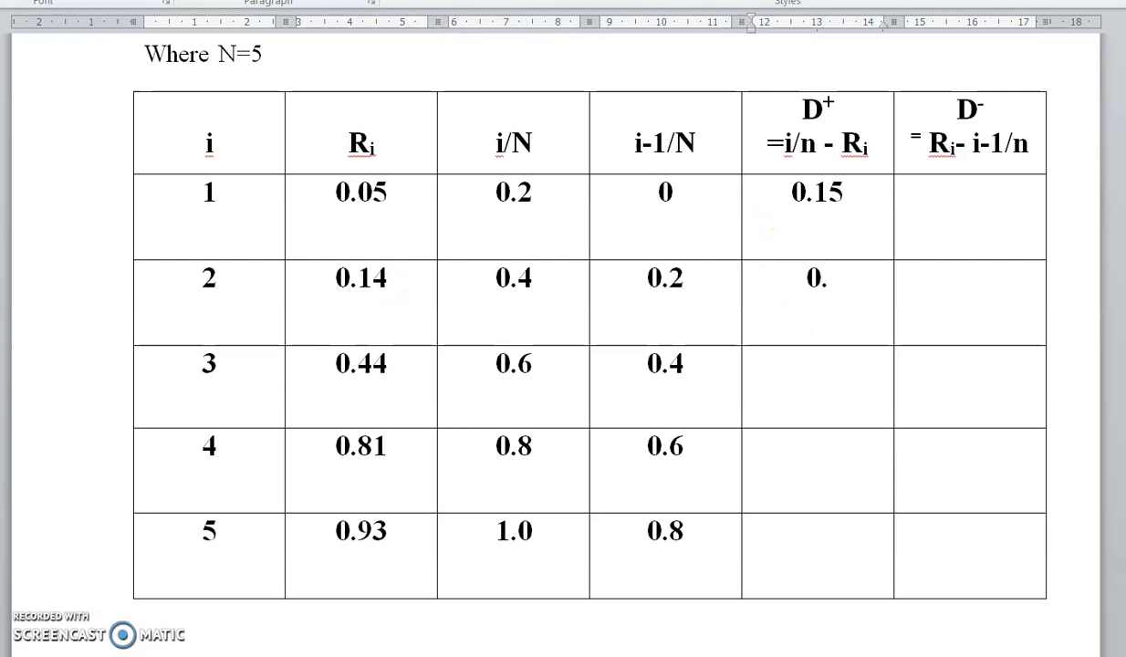
Enter D+ values 0.16, -0.01 and 0.01 for rows 3, 4 and 5
left_click(804, 379)
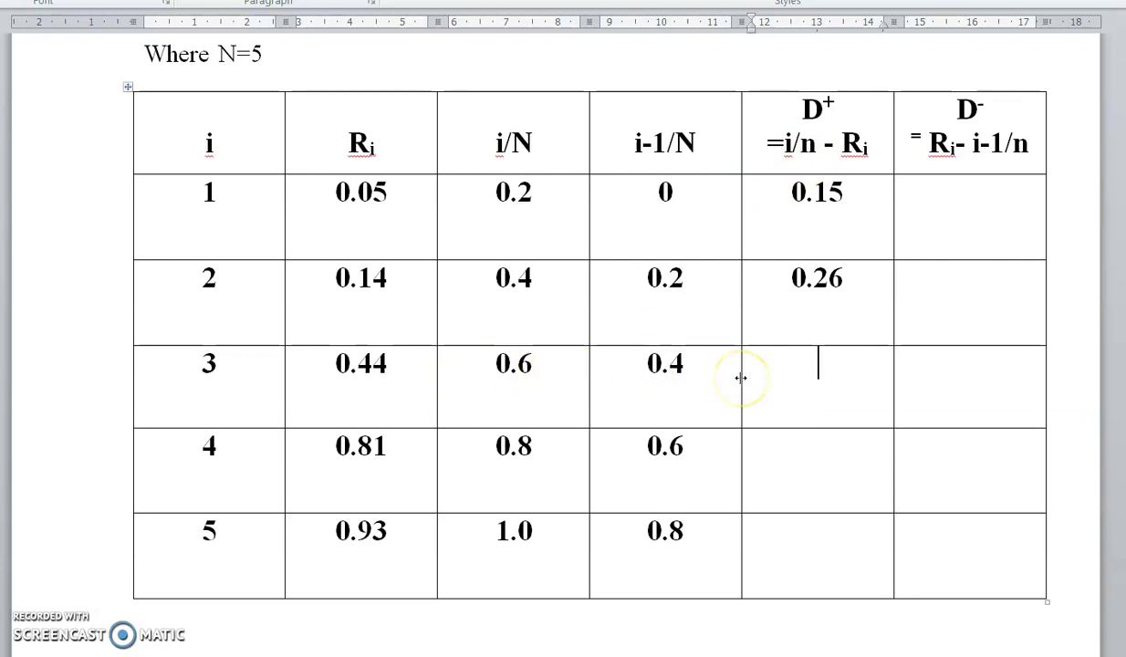
type("0.165")
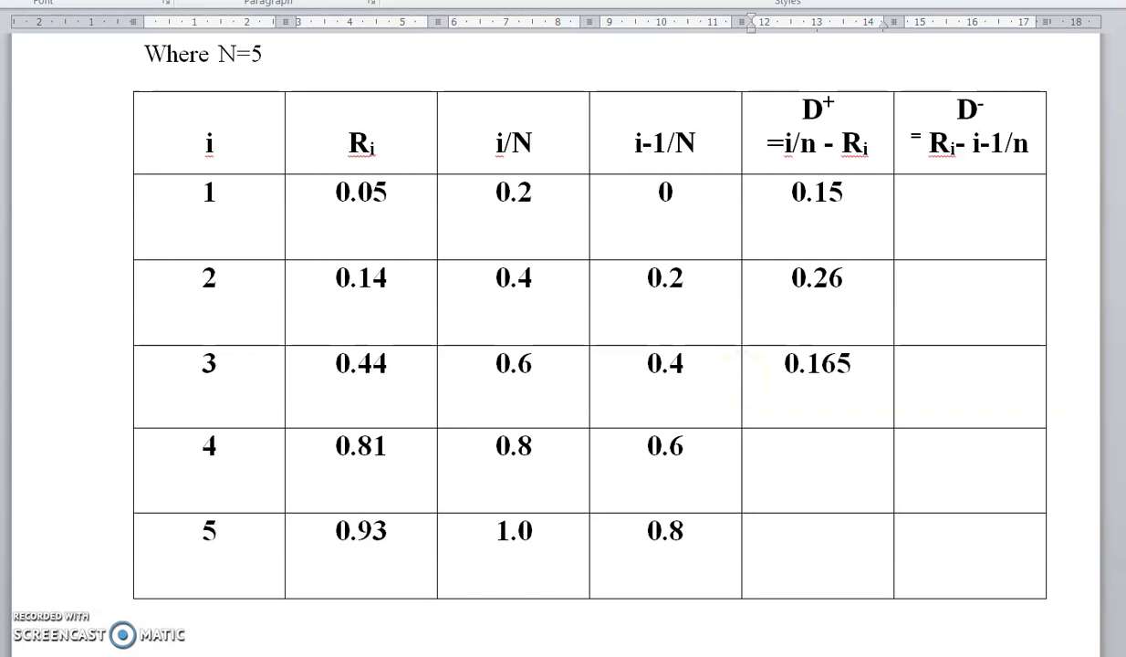
key("BackSpace")
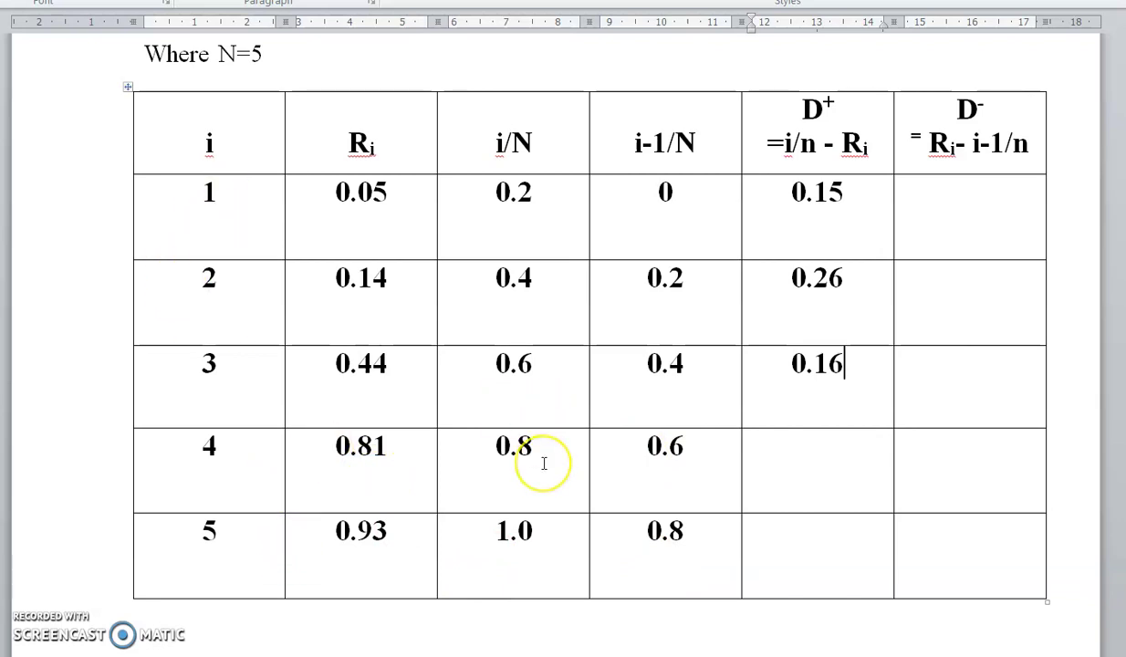
left_click(394, 453)
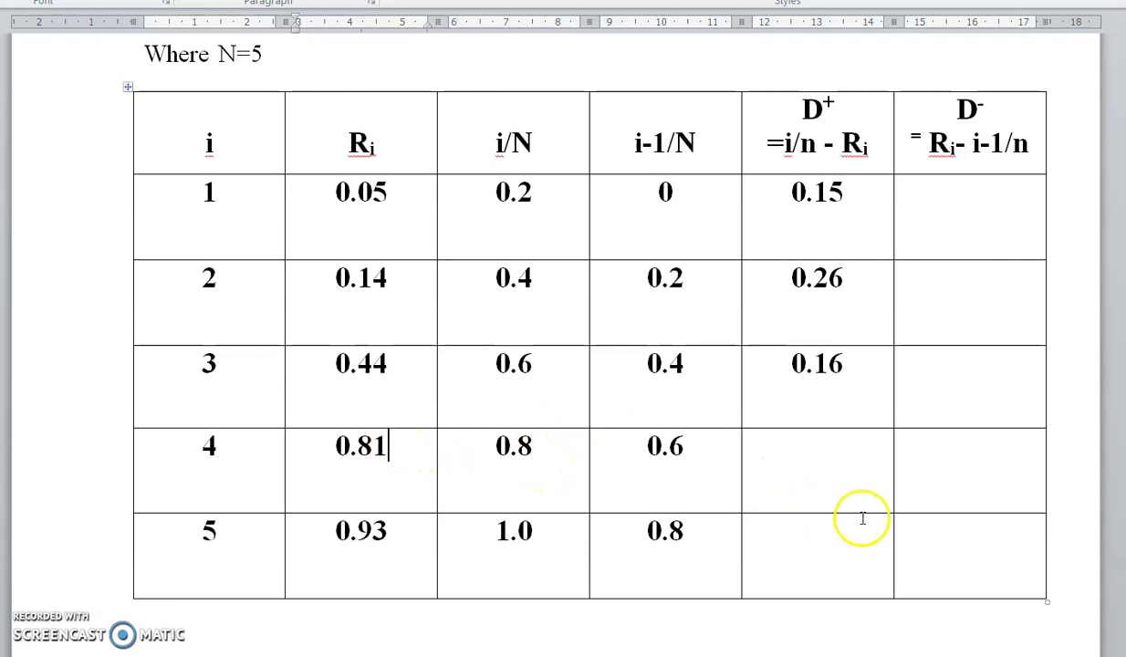
left_click(810, 450)
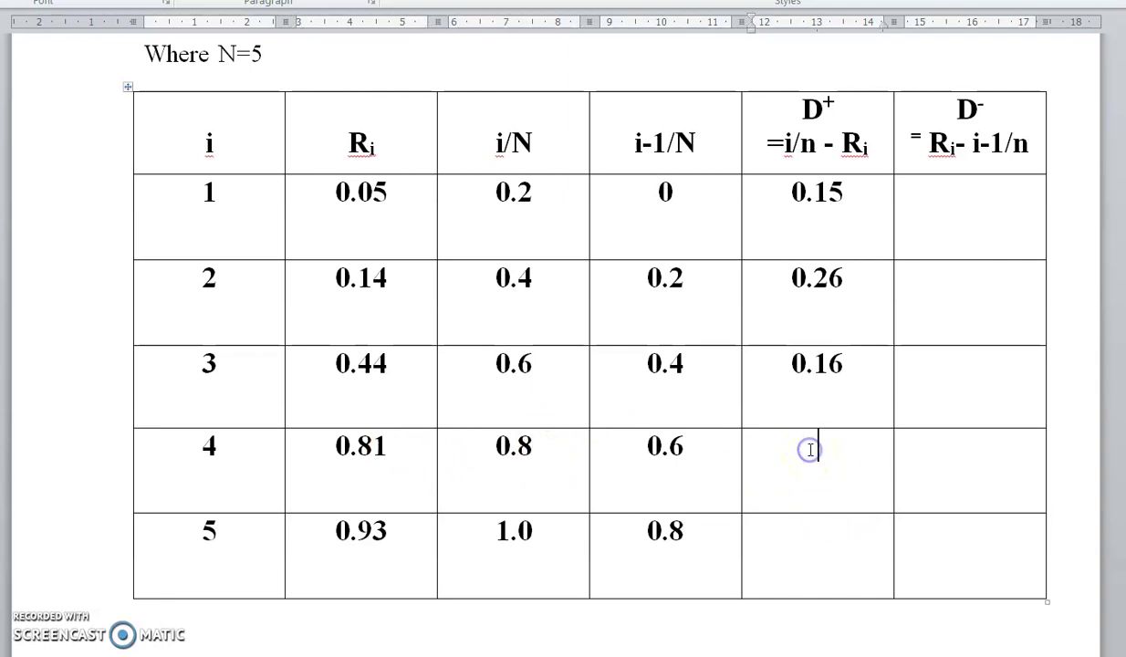
type("-0.01")
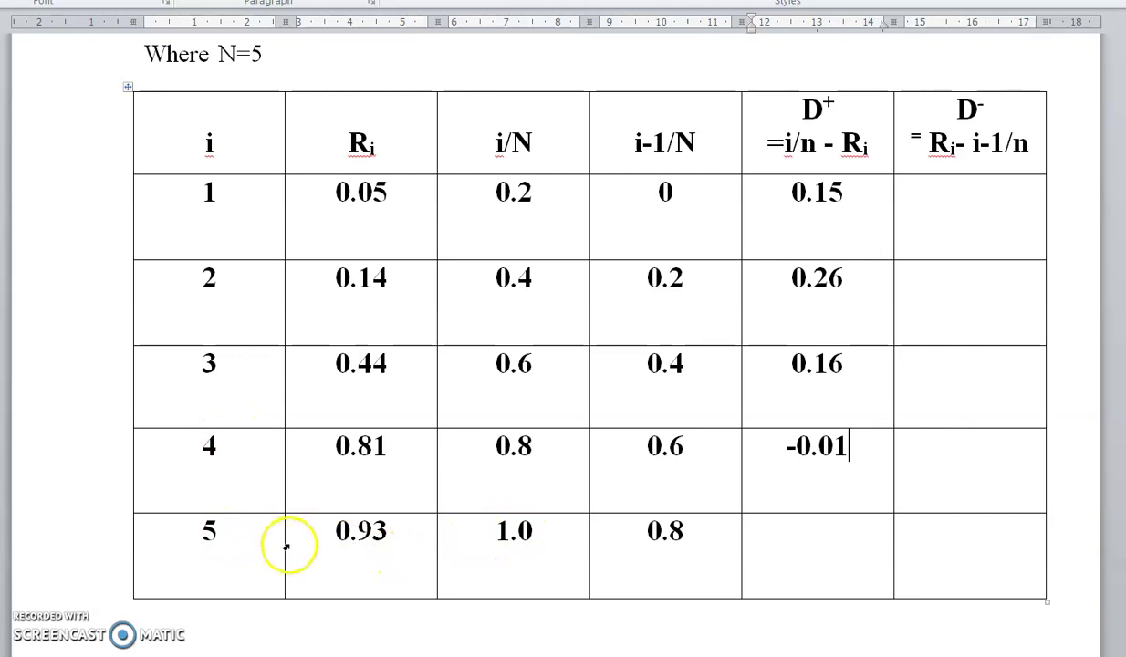
left_click(838, 560)
type("0.01")
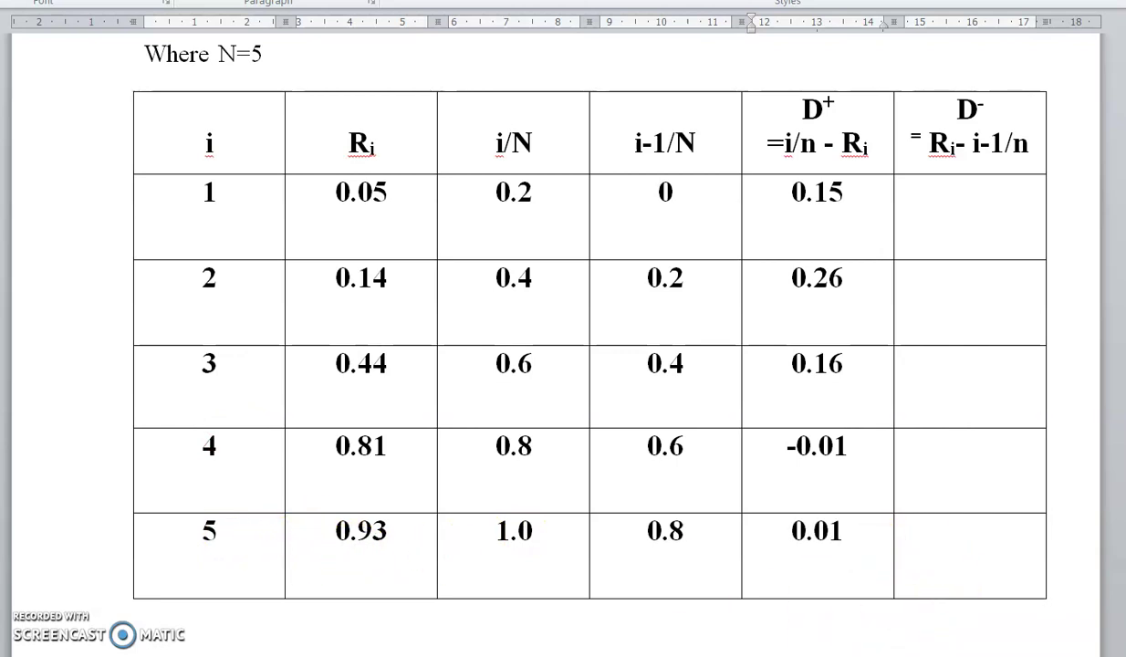
Go to row 1's D- cell and highlight row 1's values from 0.05 to 0.15
left_click(963, 184)
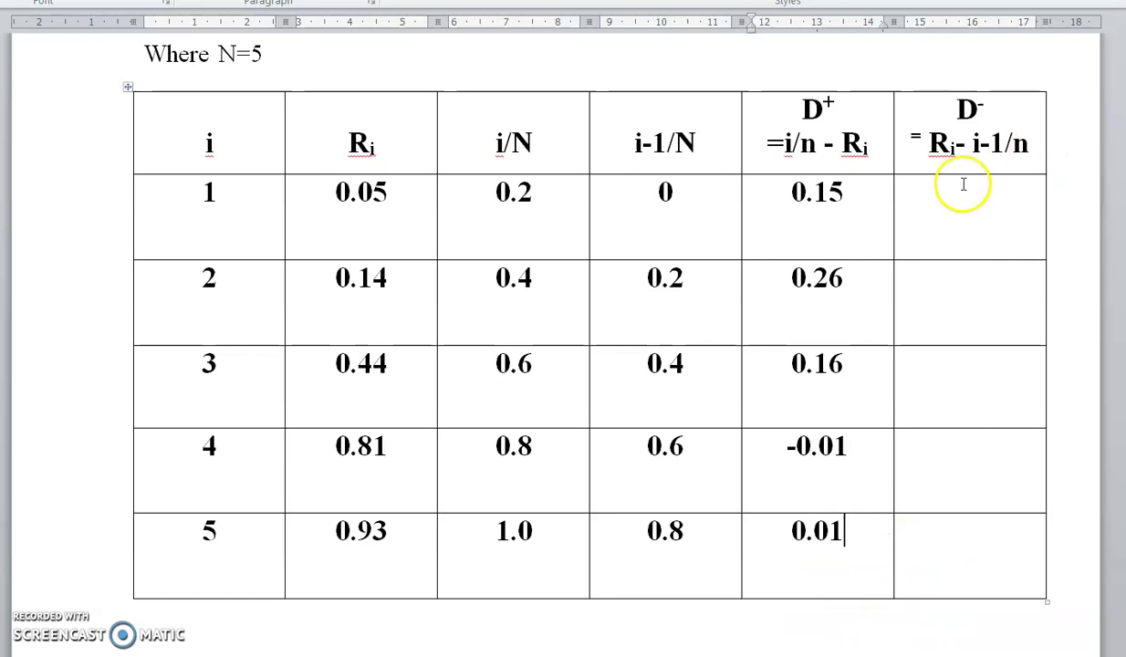
left_click(975, 223)
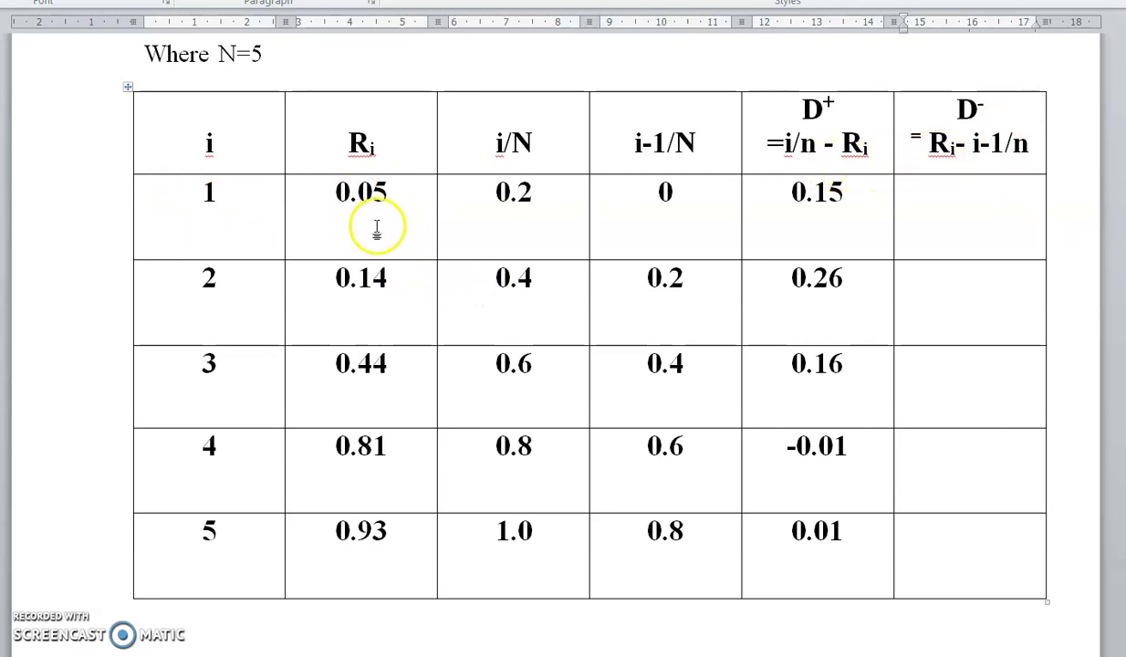
left_click_drag(370, 224, 893, 192)
Enter D- values 0.05 and -0.06 for rows 1 and 2
left_click(990, 239)
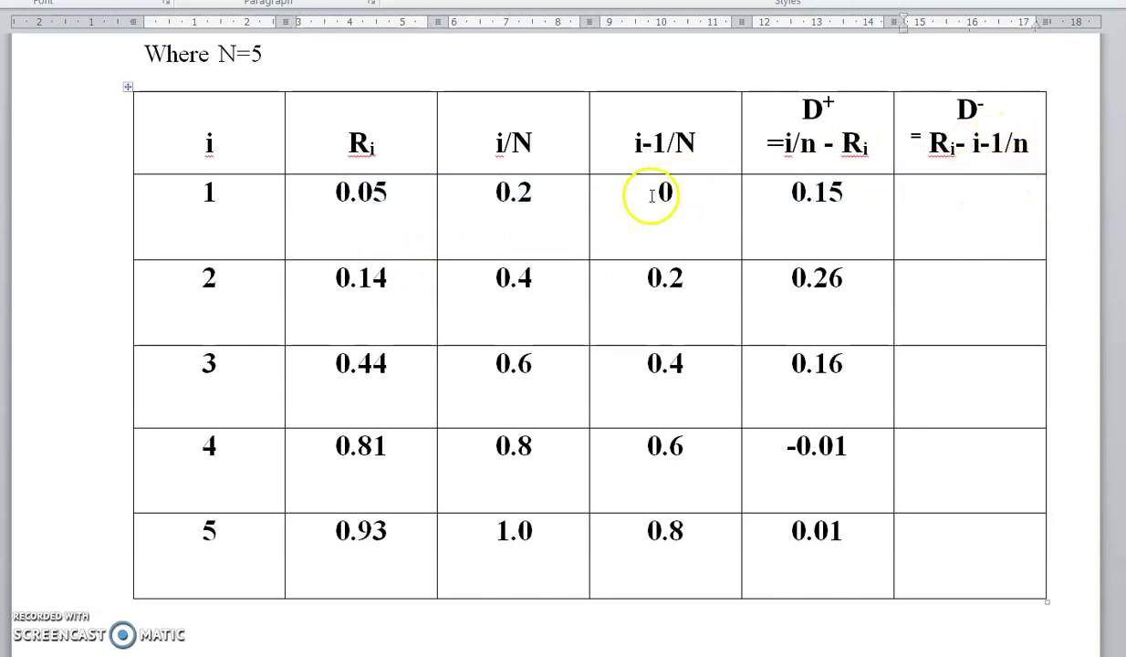
left_click(946, 201)
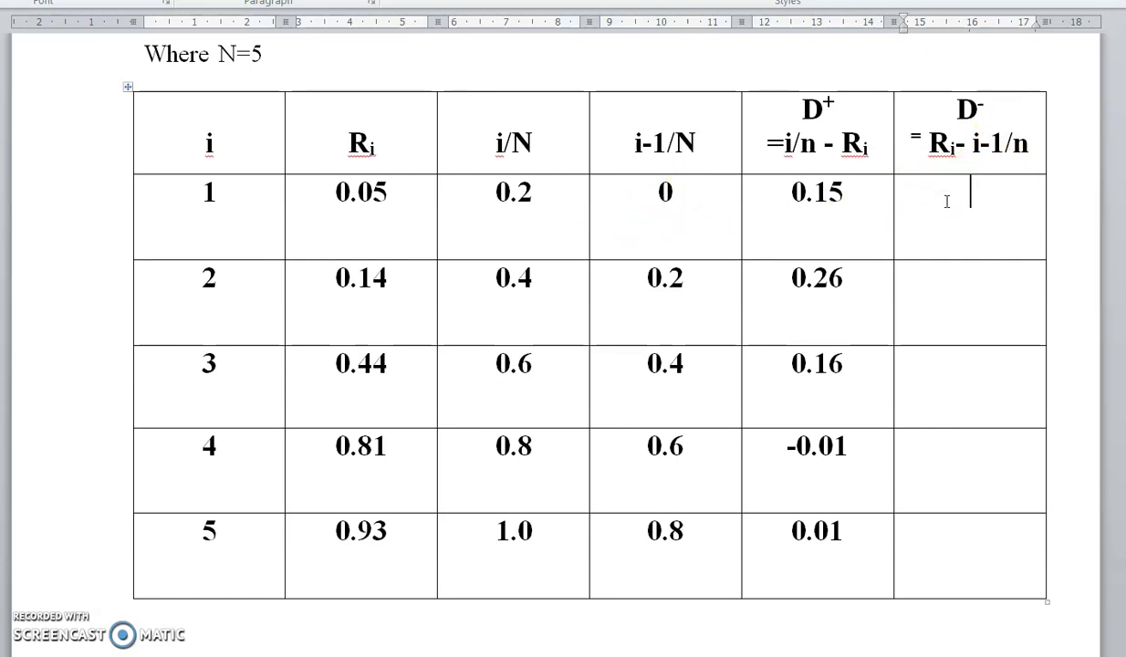
type("0.05")
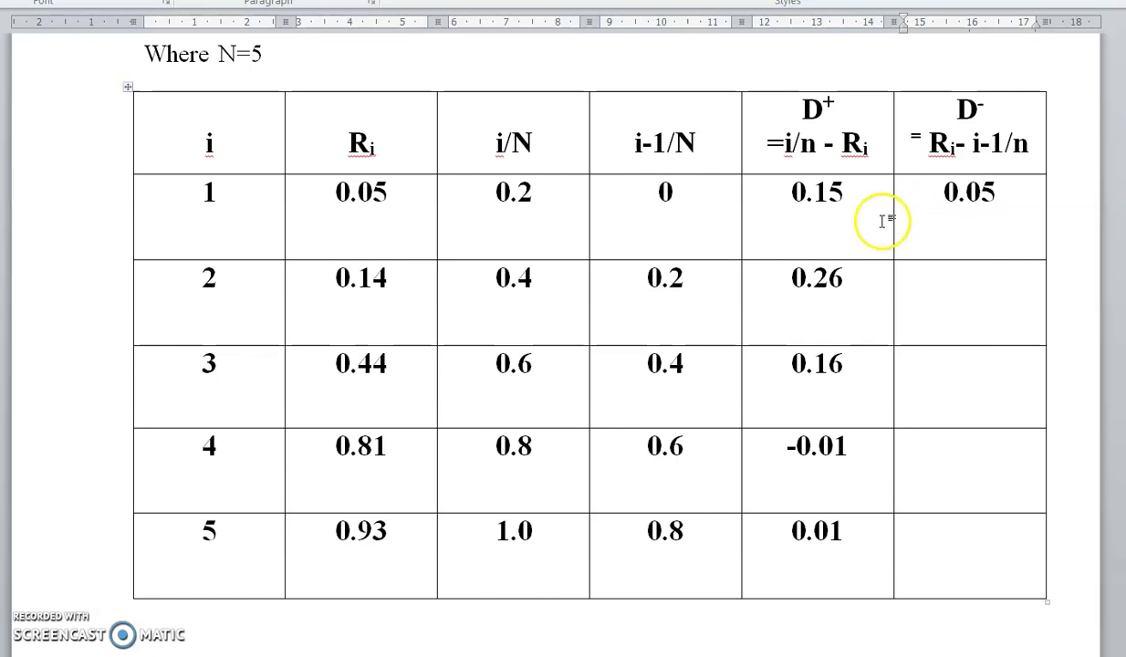
left_click(989, 305)
left_click(372, 308)
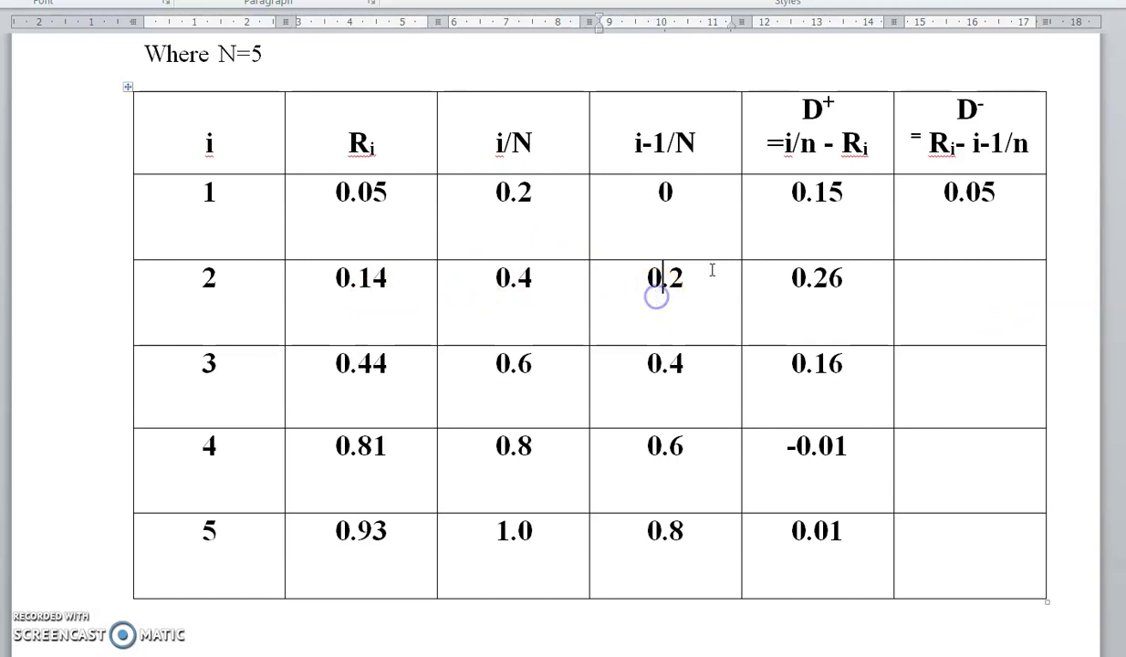
left_click(950, 307)
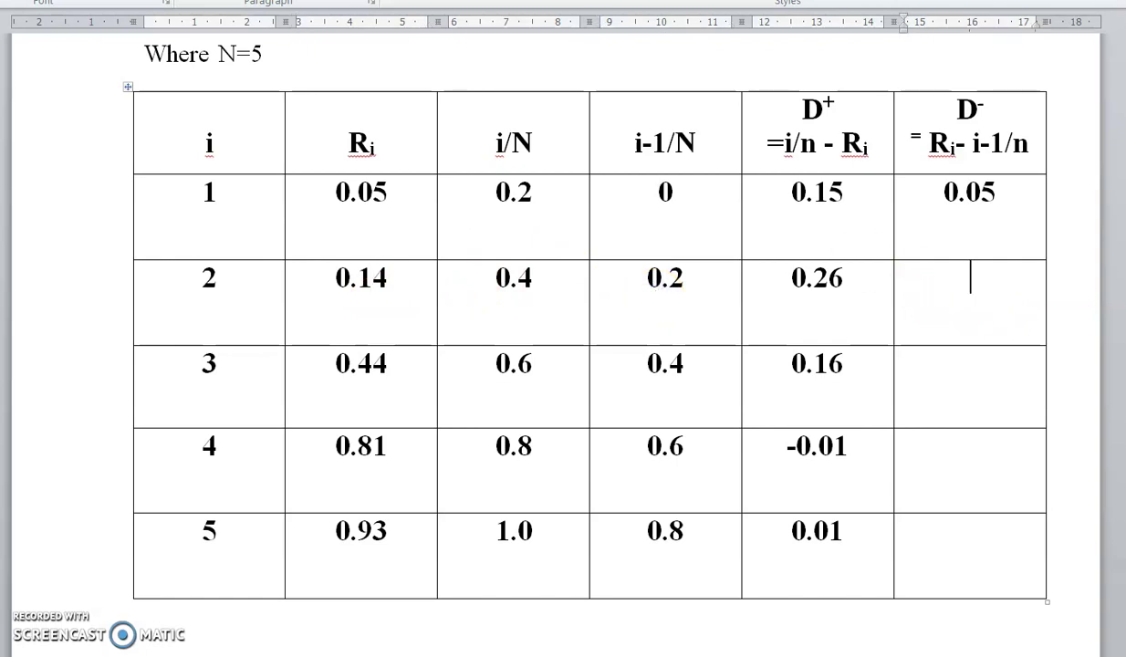
type("-0.06")
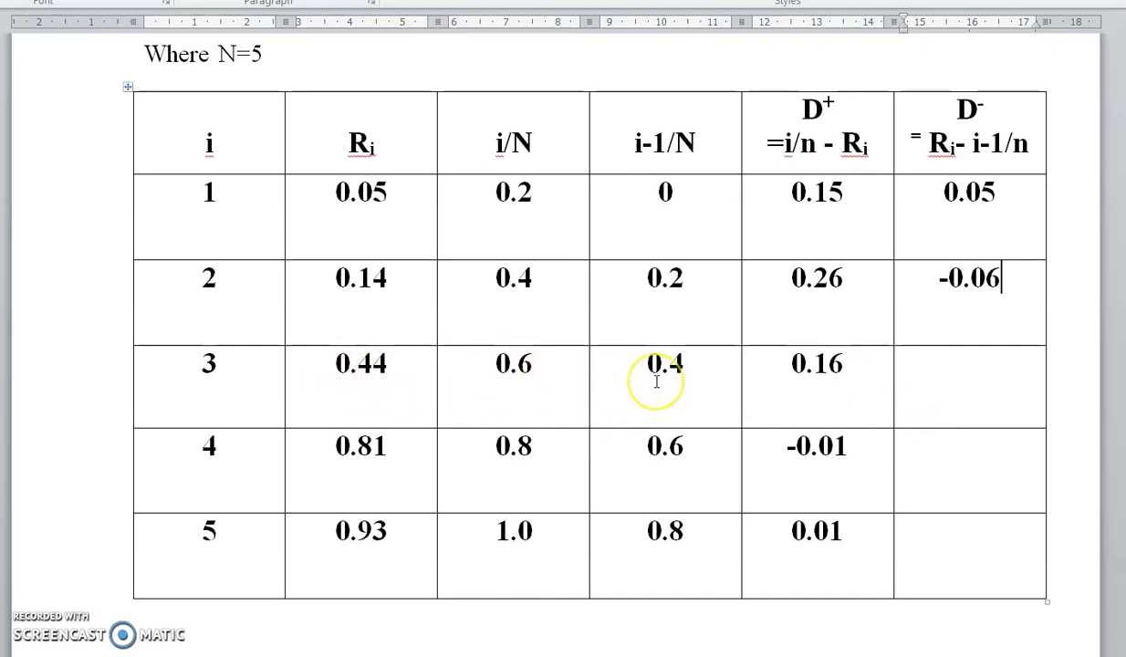
Enter D- values 0.04 and 0.21 for rows 3 and 4, then review row 5's values
left_click(968, 384)
type("0.04")
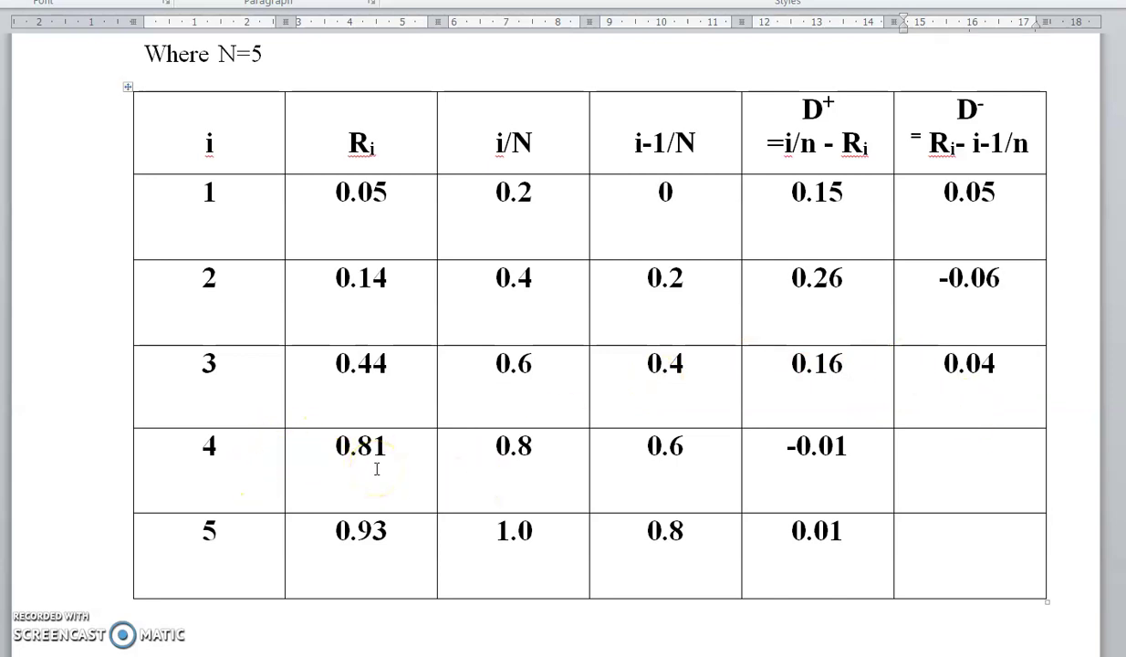
left_click(682, 450)
left_click(1003, 466)
type("0.21")
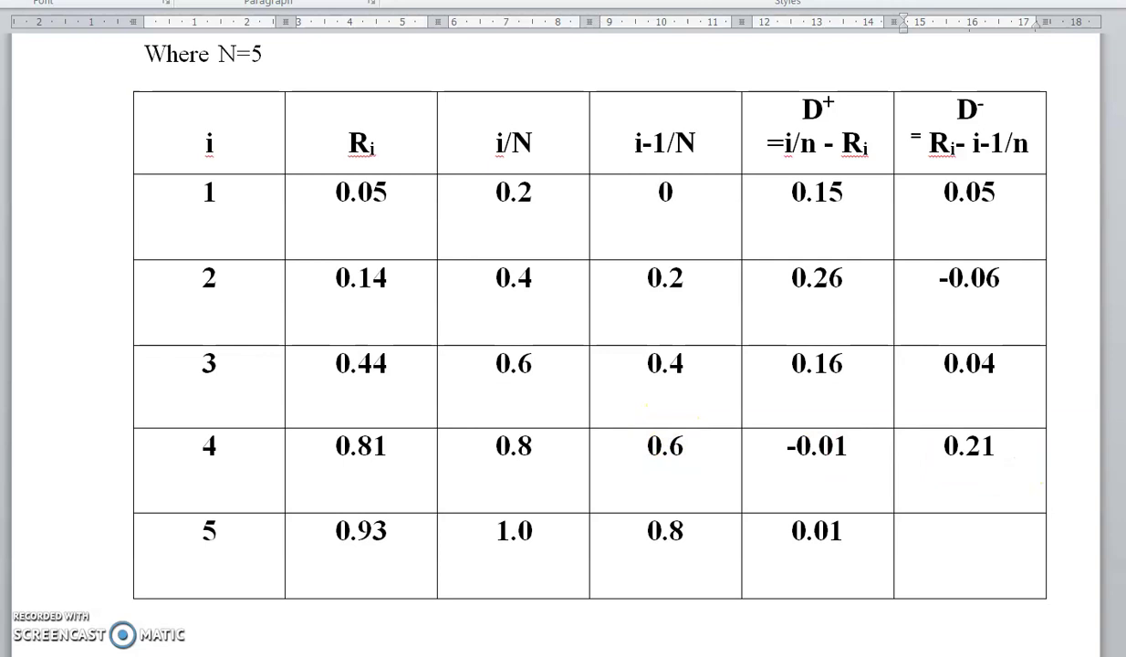
left_click(228, 536)
left_click(392, 541)
left_click(683, 547)
left_click(951, 548)
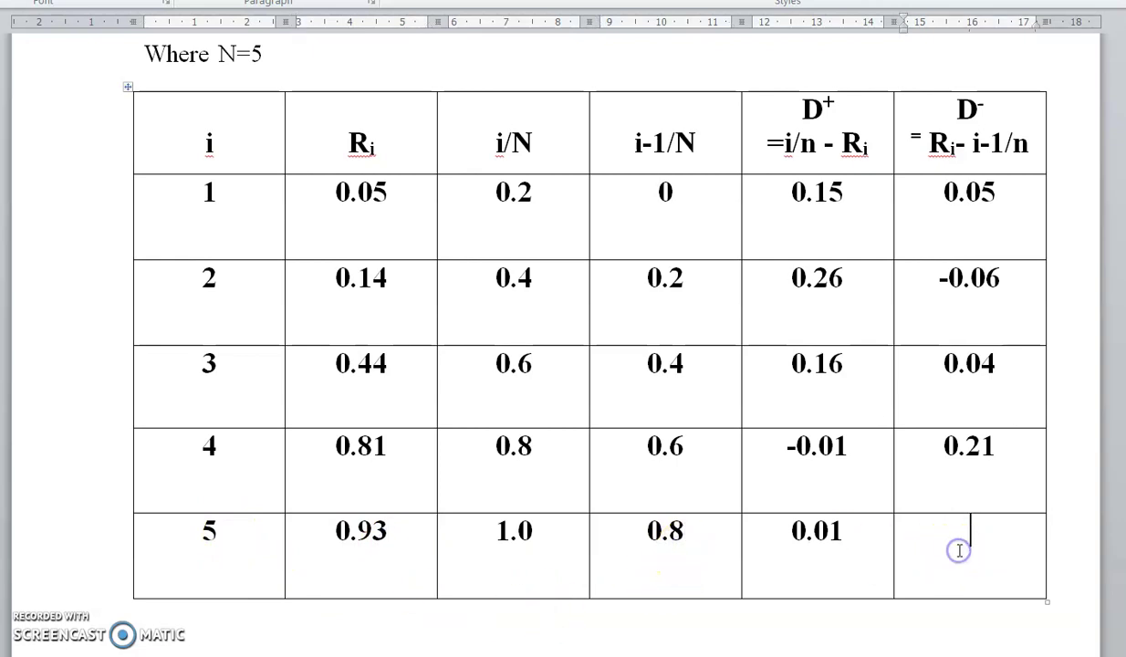